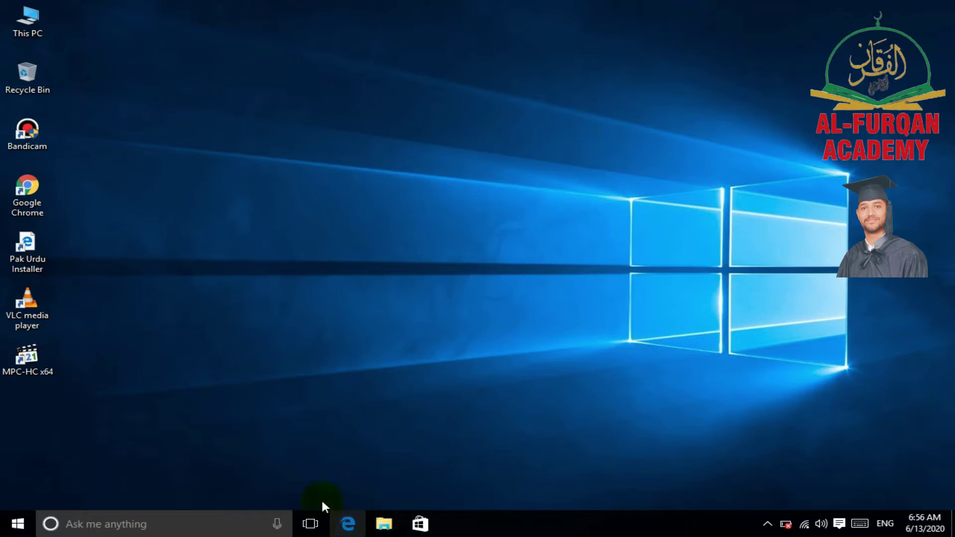
Run the SQLEXPRADV_x64_ENU installer from Local Disk (E:) and extract its files to E:\SQLEXPRADV_x64_ENU\.
left_click(26, 72)
left_click(33, 33)
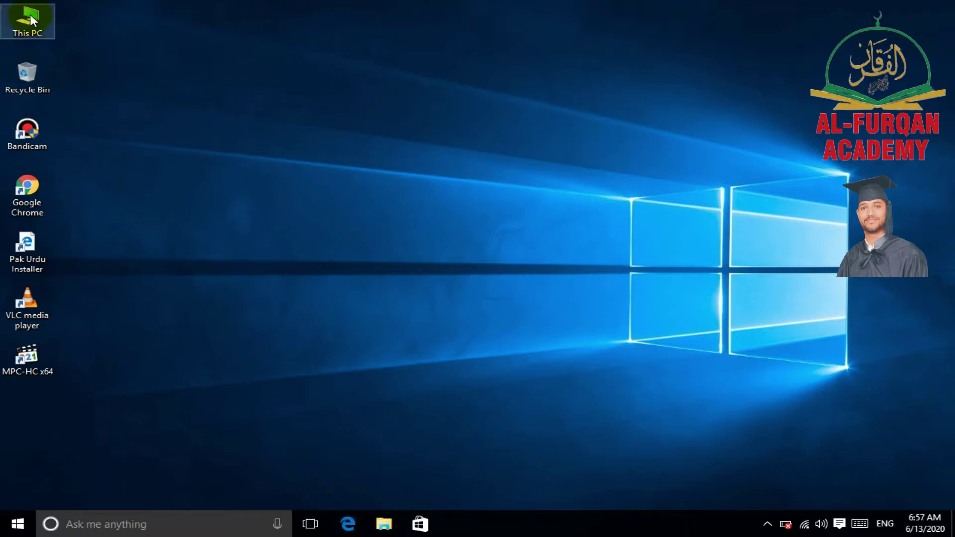
double_click(30, 19)
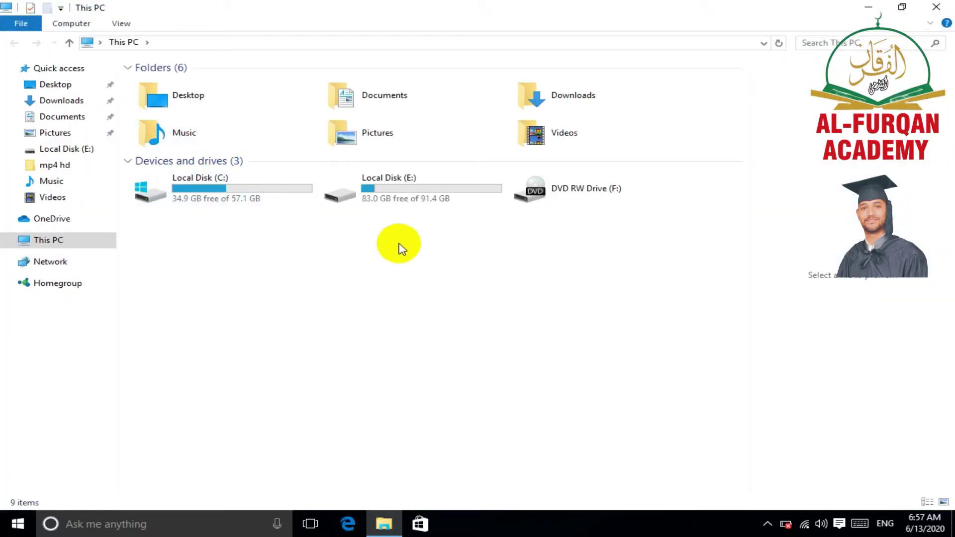
double_click(398, 196)
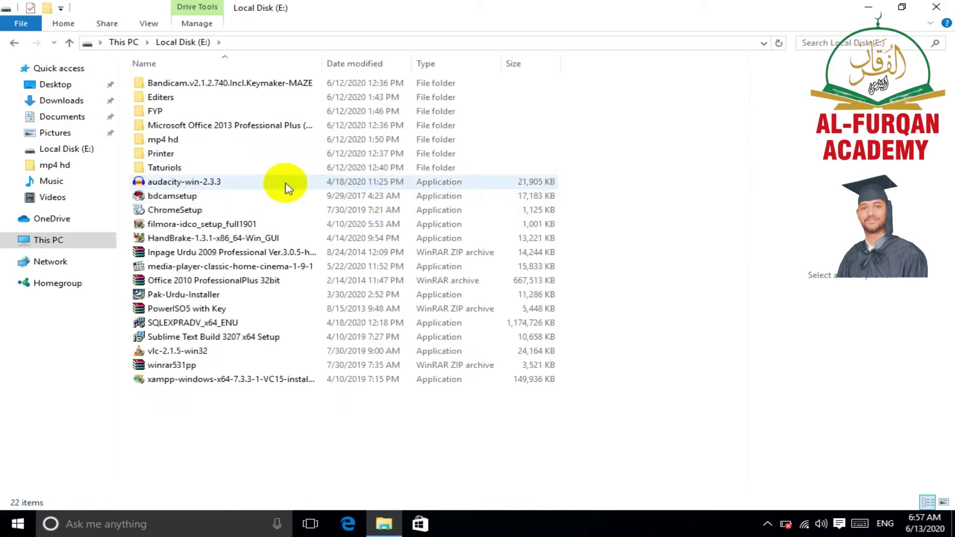
left_click(160, 323)
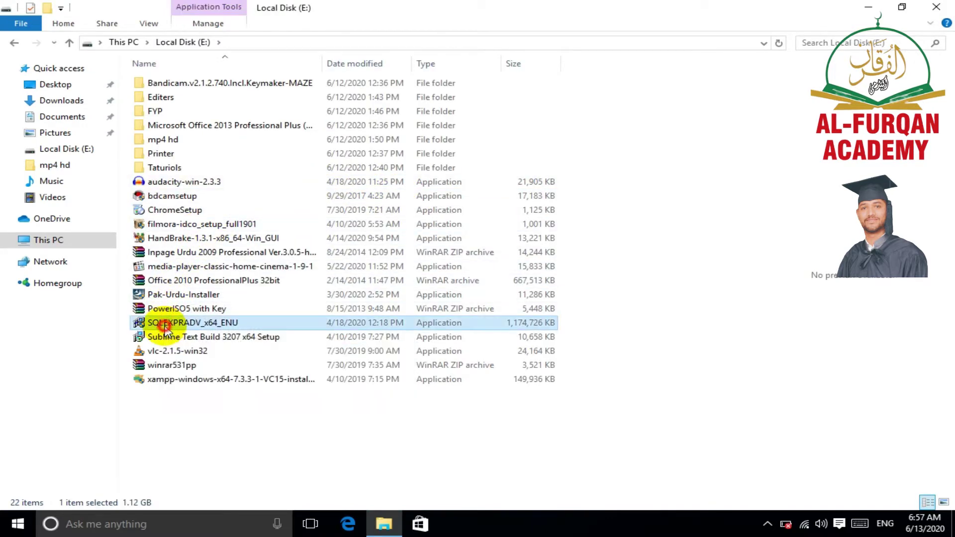
double_click(196, 326)
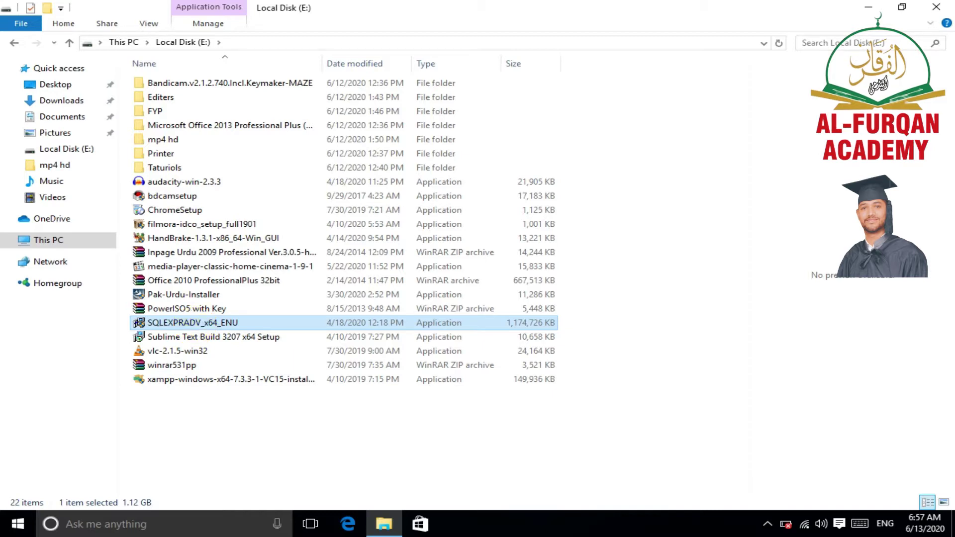
left_click(540, 284)
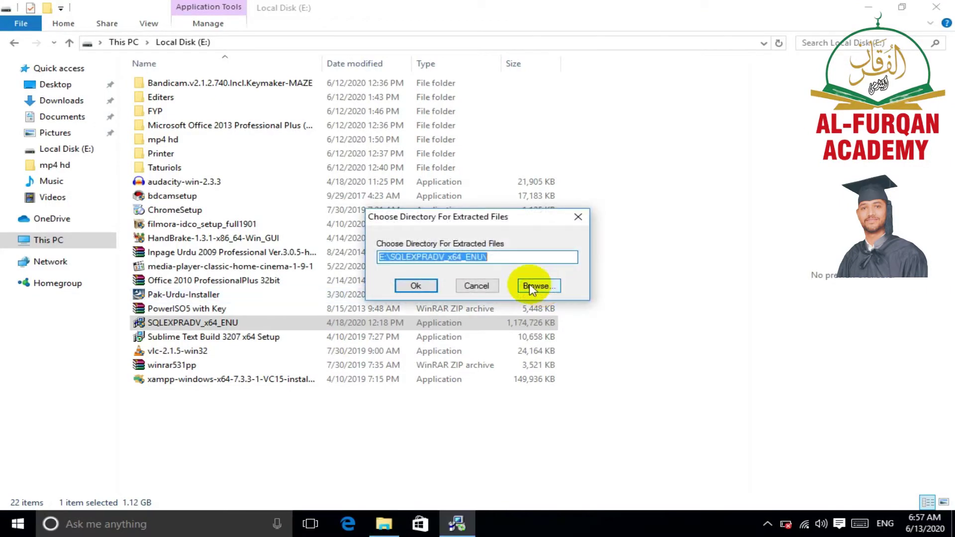
left_click(415, 286)
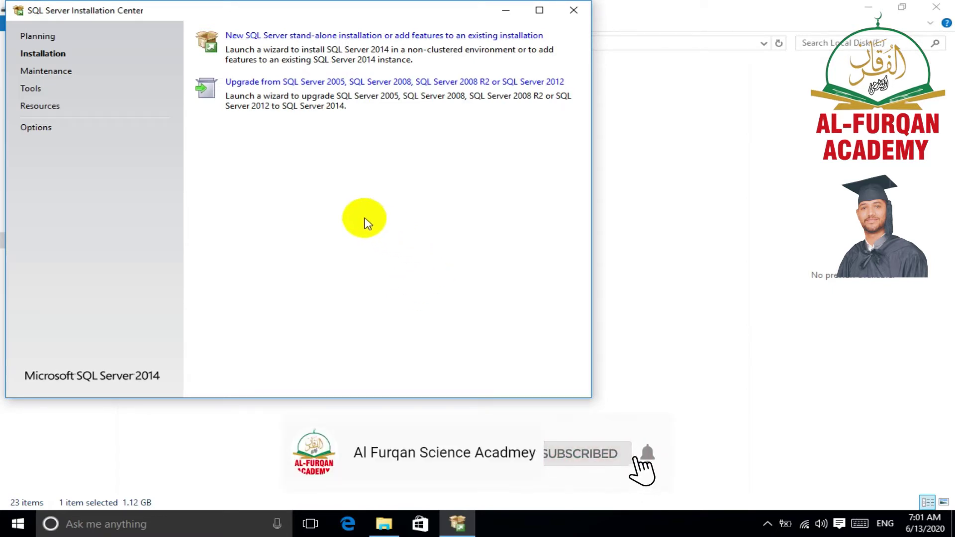
Start a new SQL Server stand-alone installation, accepting the license terms and leaving Microsoft Update checks off.
left_click(310, 35)
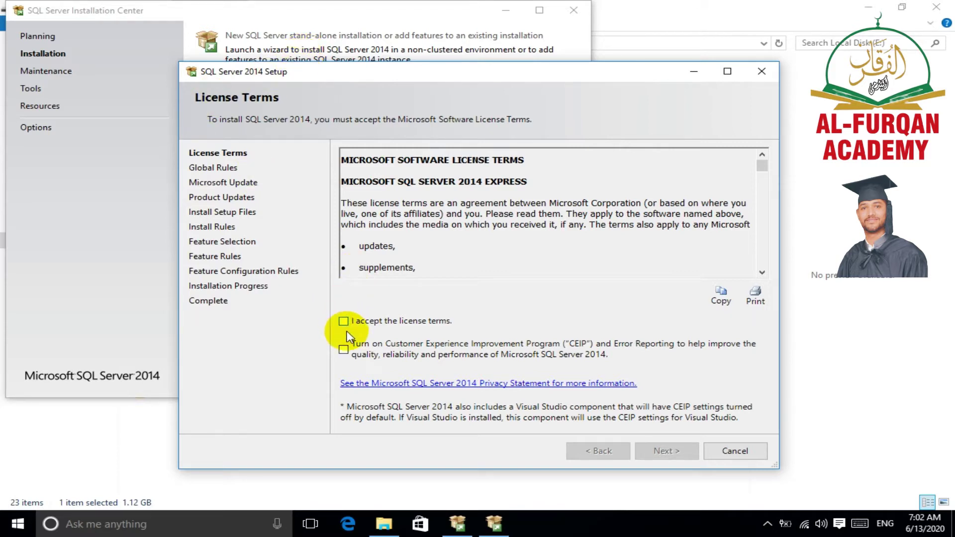
left_click(344, 321)
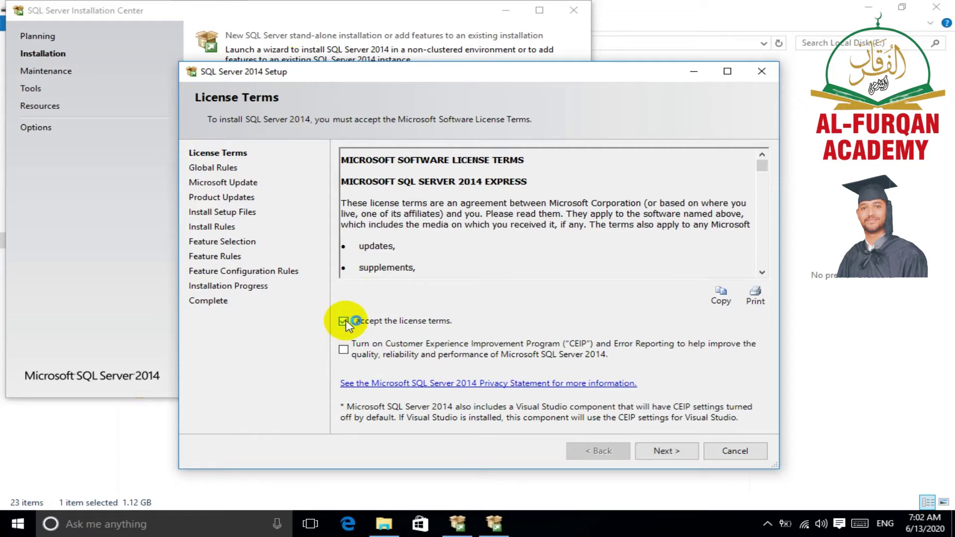
left_click(680, 454)
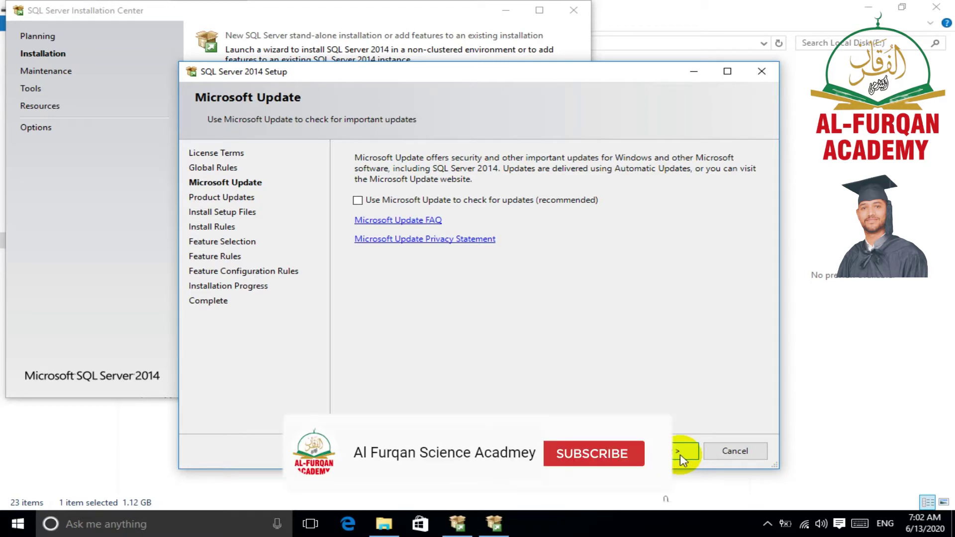
left_click(680, 455)
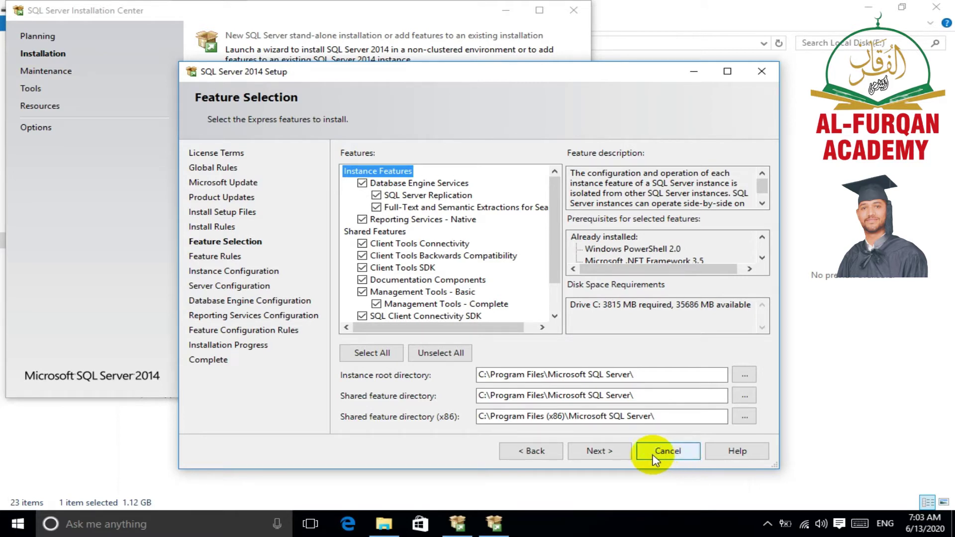
Install with all default features, named instance SQLExpress, default service accounts, Windows authentication mode and Reporting Services set to Install and configure.
left_click(620, 452)
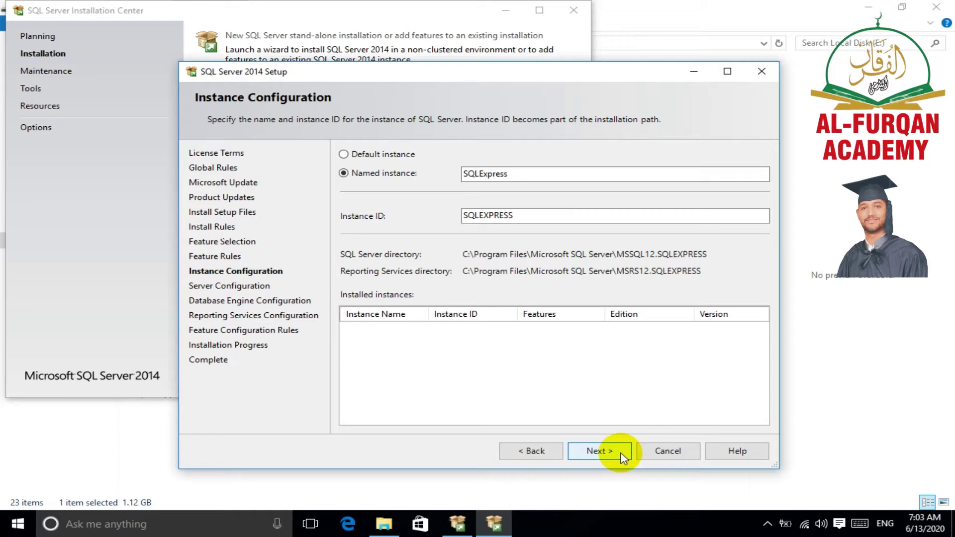
left_click(620, 453)
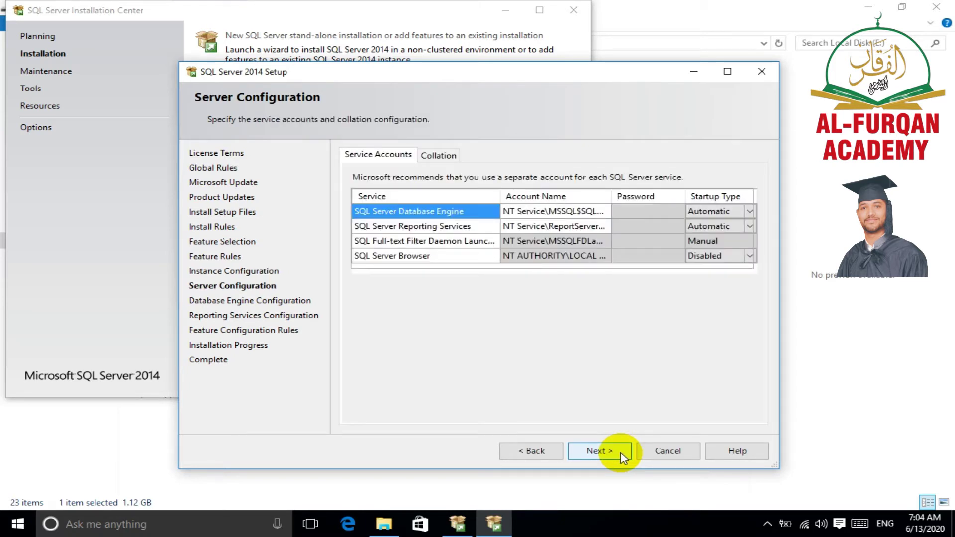
left_click(620, 452)
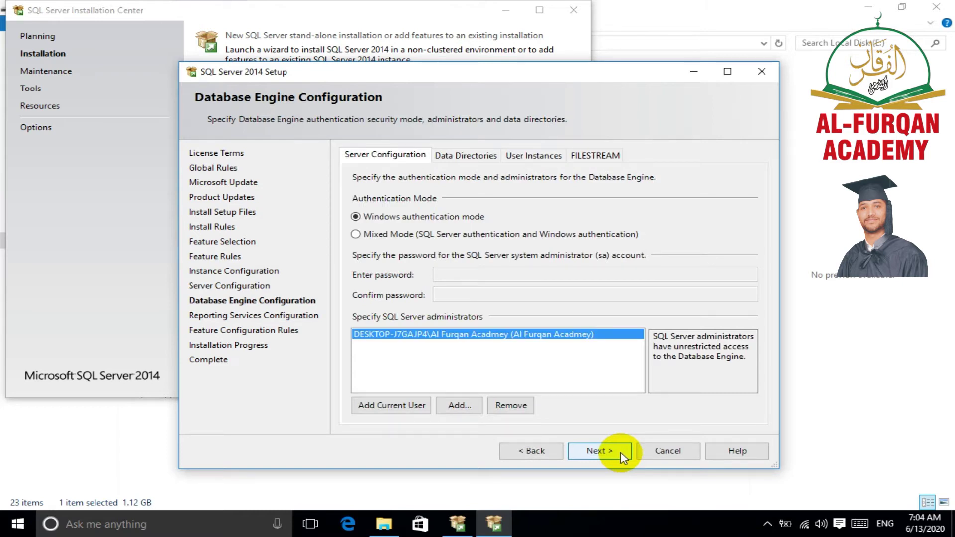
left_click(620, 452)
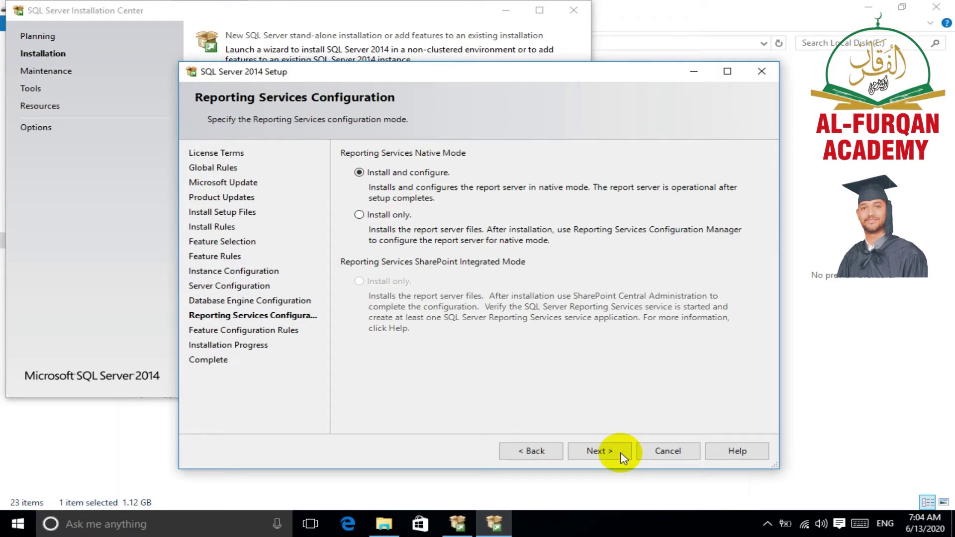
left_click(620, 452)
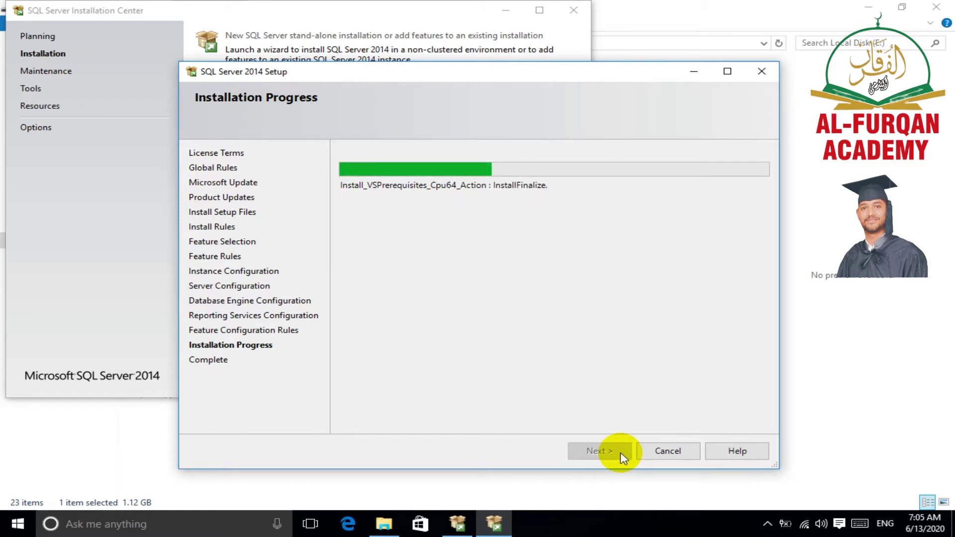
Close the completed SQL Server 2014 Setup wizard and the SQL Server Installation Center.
mouse_move(510, 3)
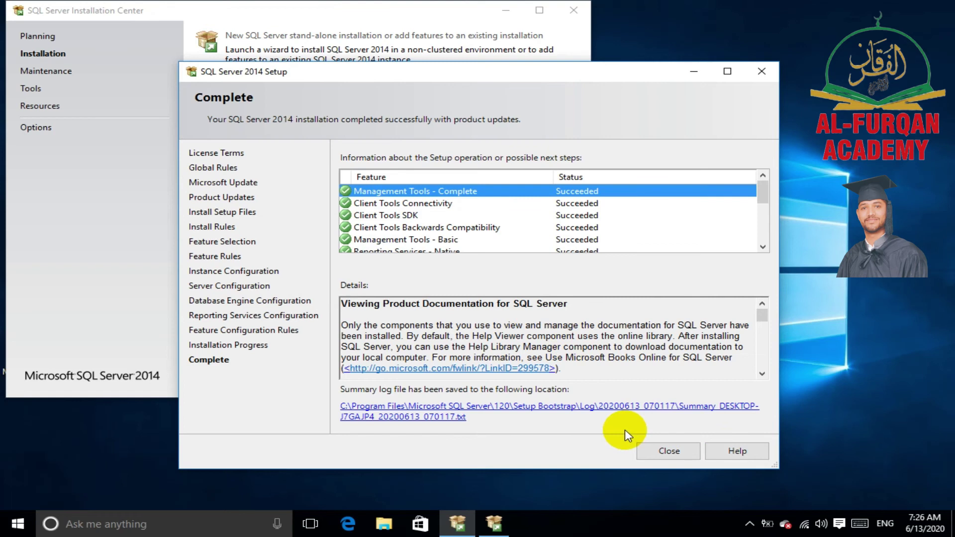
left_click(652, 451)
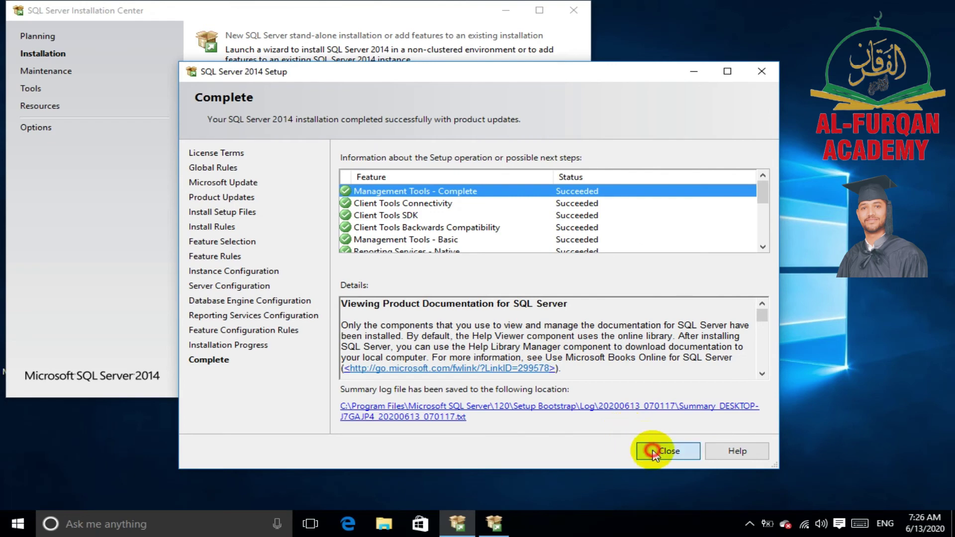
left_click(578, 16)
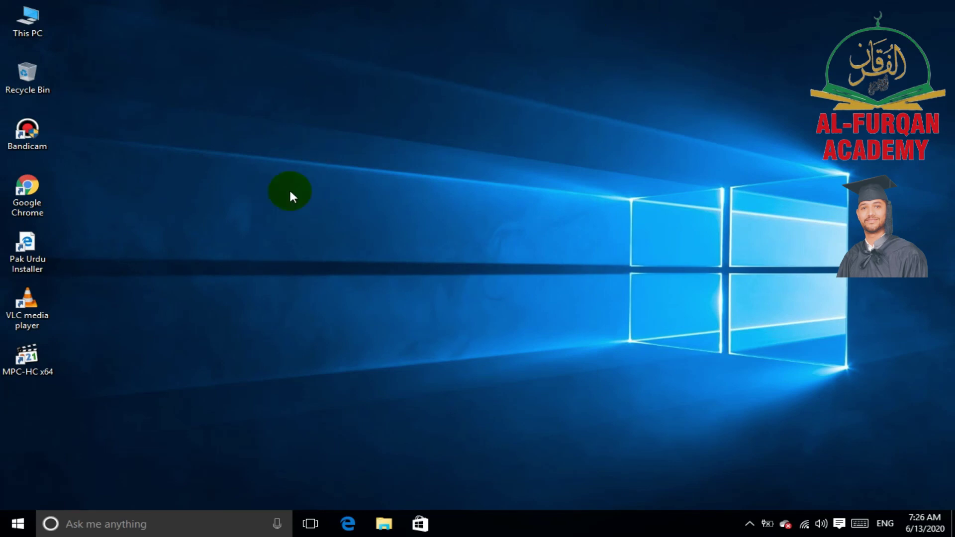
Find SQL Server 2014 Management Studio by searching for sql, launch it and connect to the SQLEXPRESS database engine with Windows Authentication.
left_click(15, 531)
type("s")
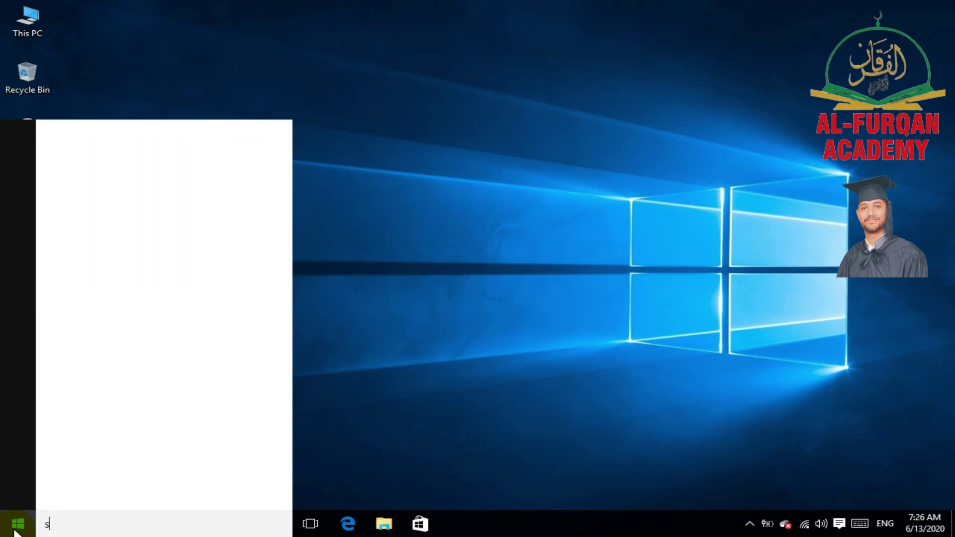
type("qq")
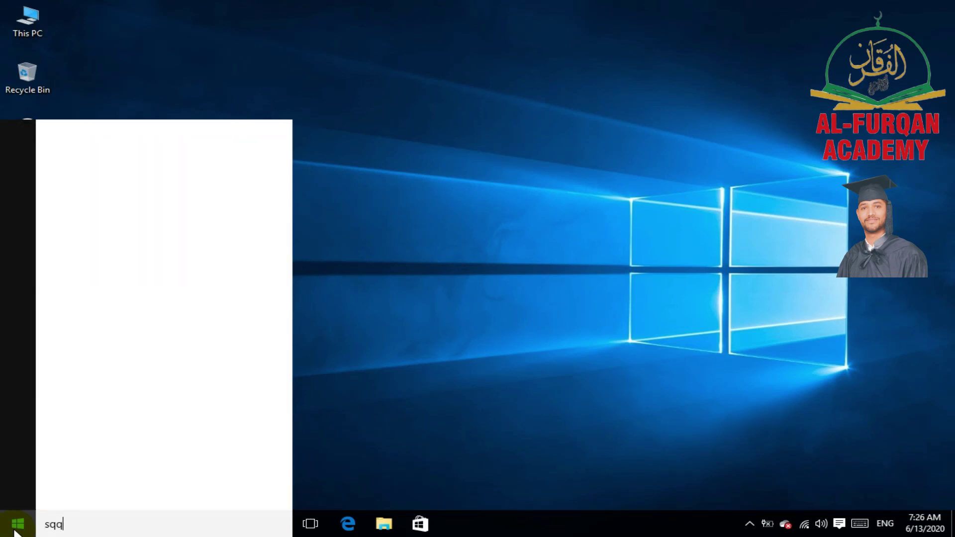
key("BackSpace")
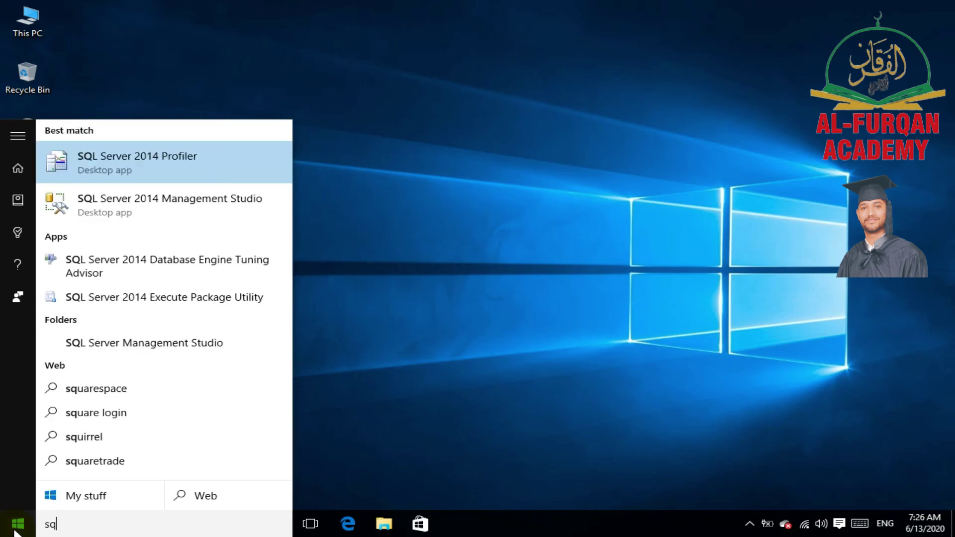
type("l")
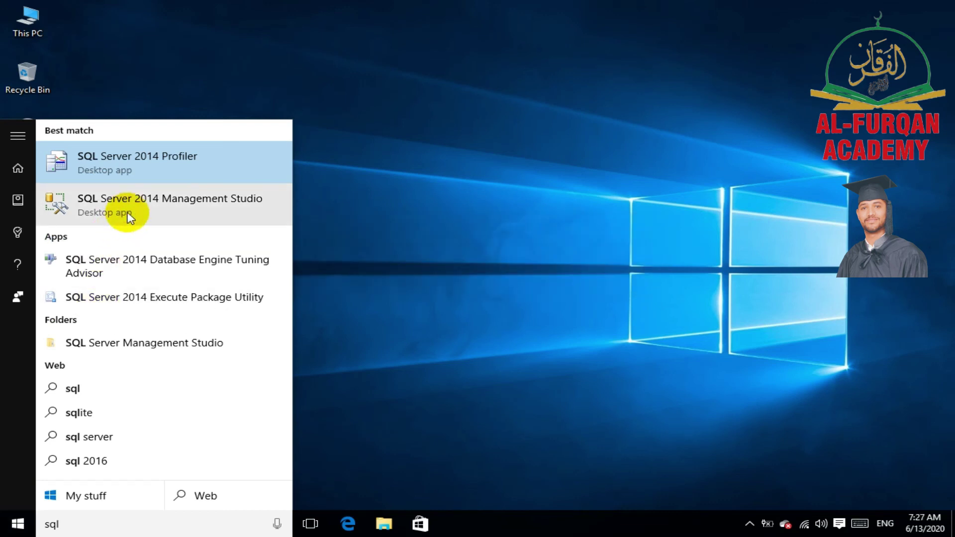
left_click(160, 210)
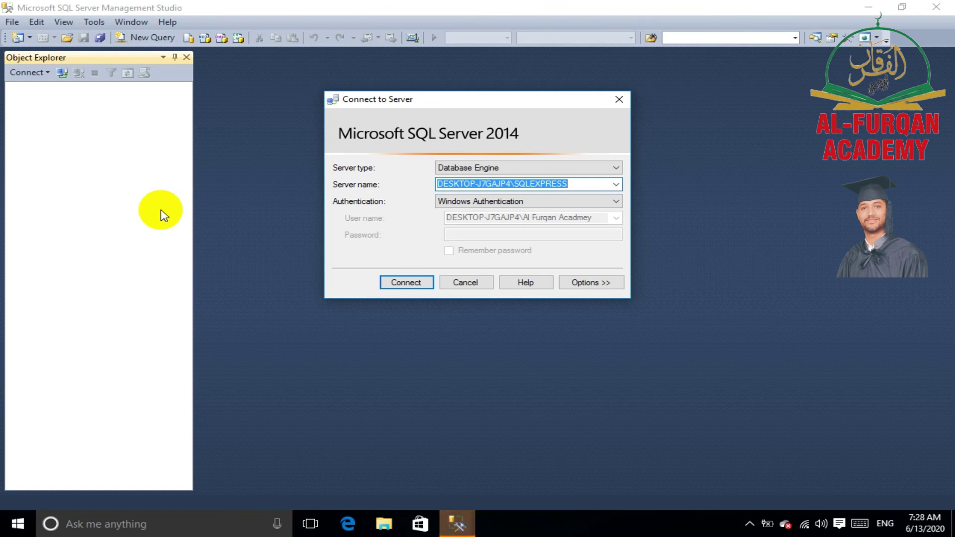
left_click(410, 284)
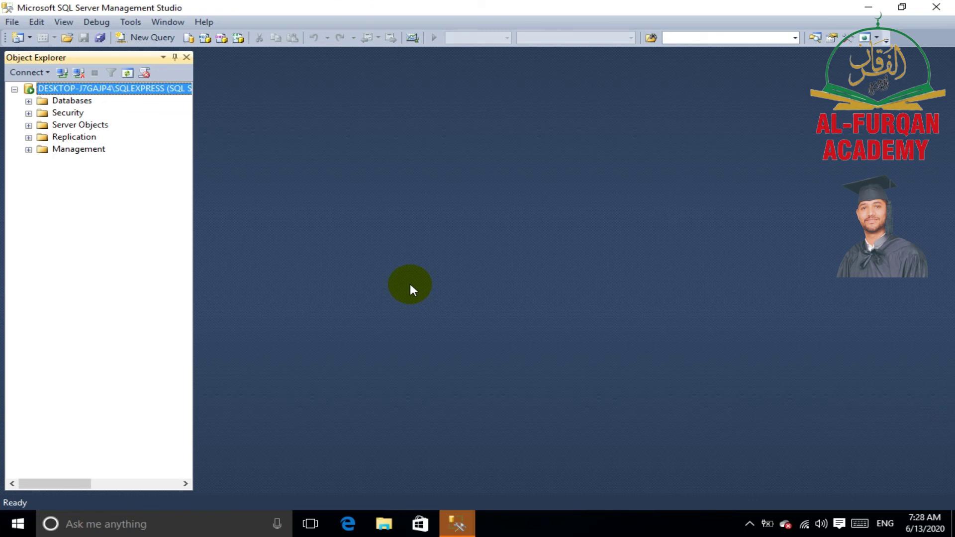
left_click(12, 22)
mouse_move(204, 22)
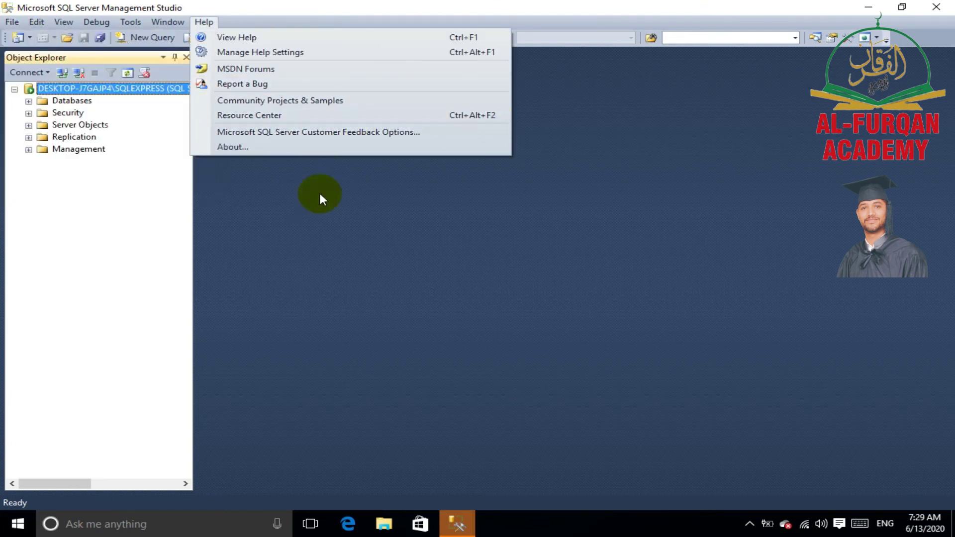
left_click(297, 229)
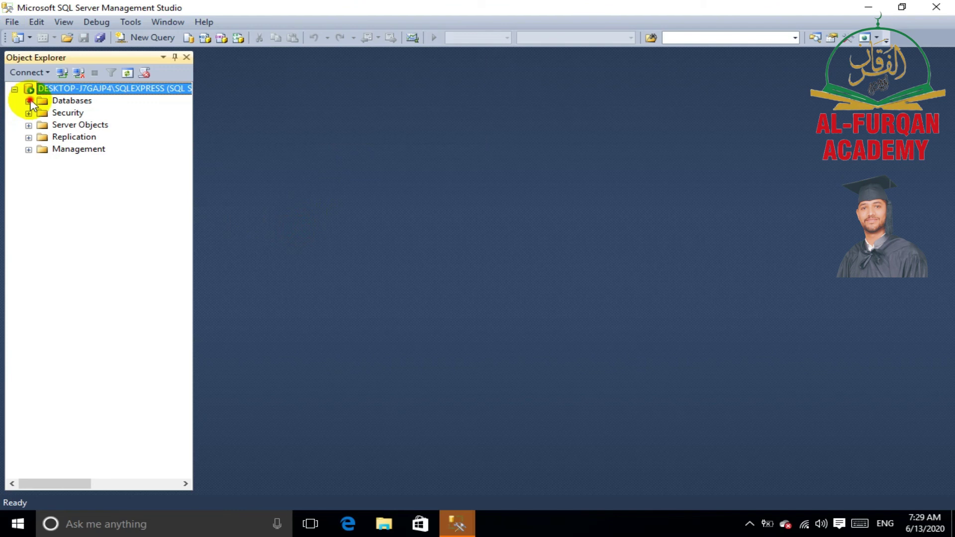
Expand the ReportServer$SQLEXPRESS database's tables and examine the columns of the dbo.Batch table.
left_click(29, 101)
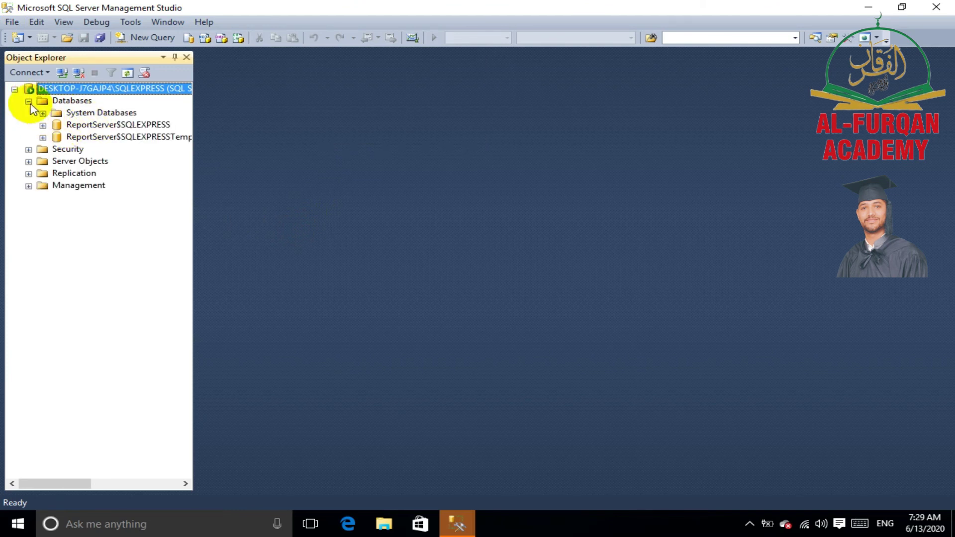
left_click(44, 126)
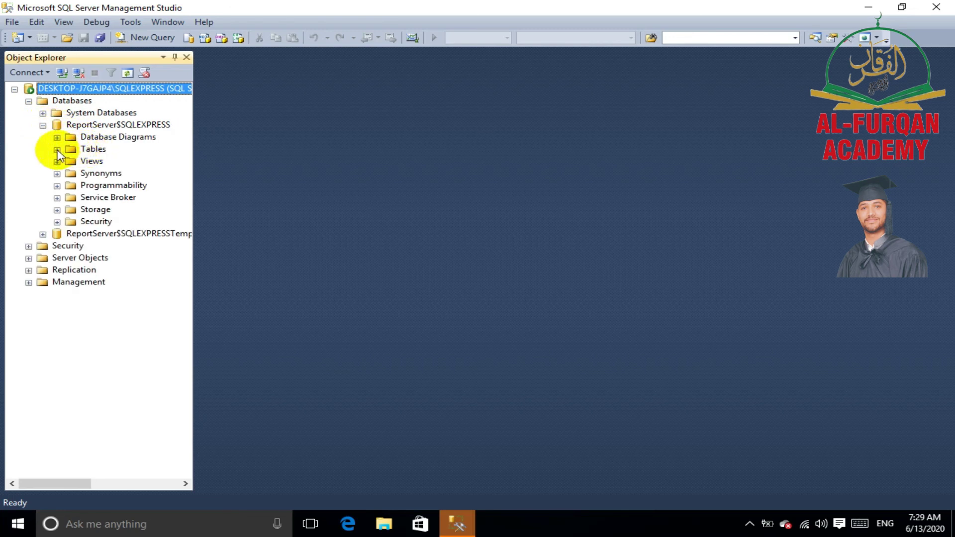
left_click(57, 150)
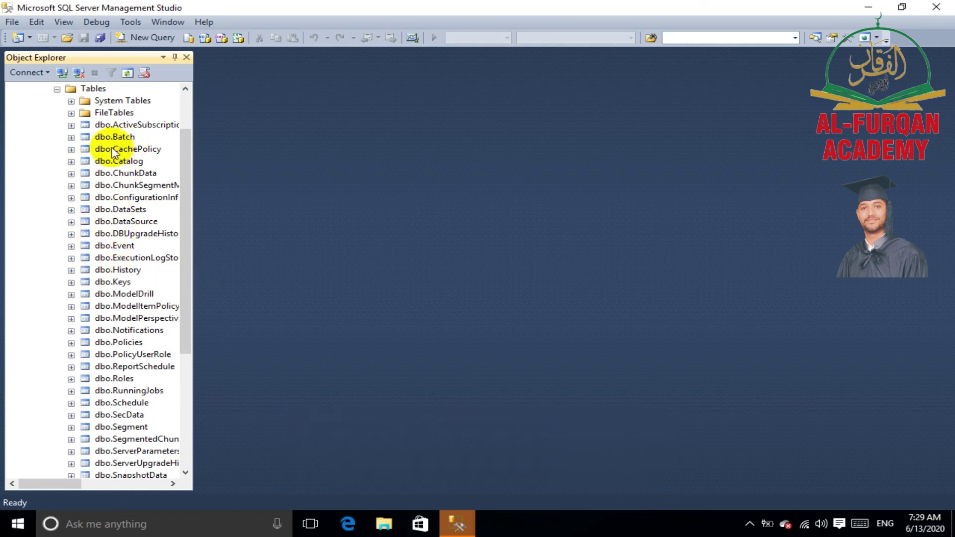
double_click(84, 138)
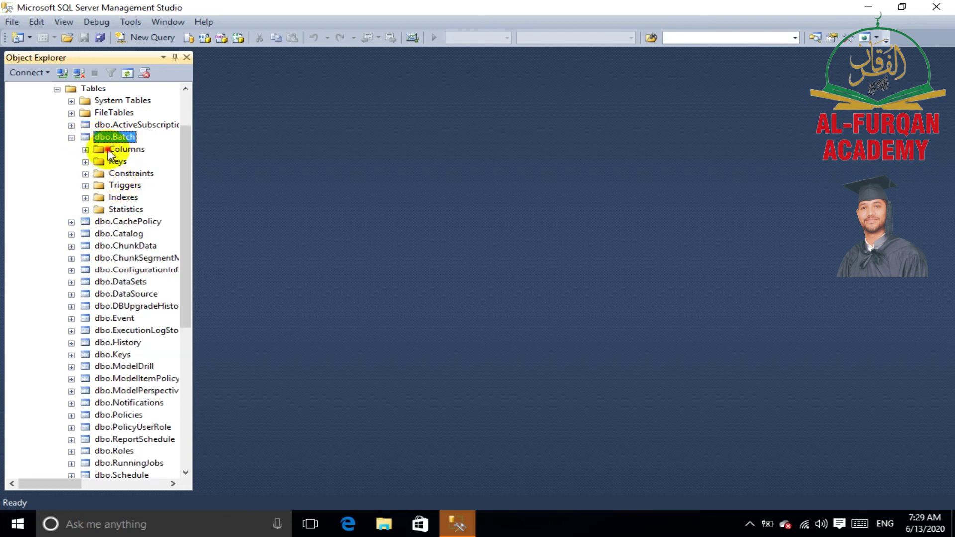
double_click(111, 150)
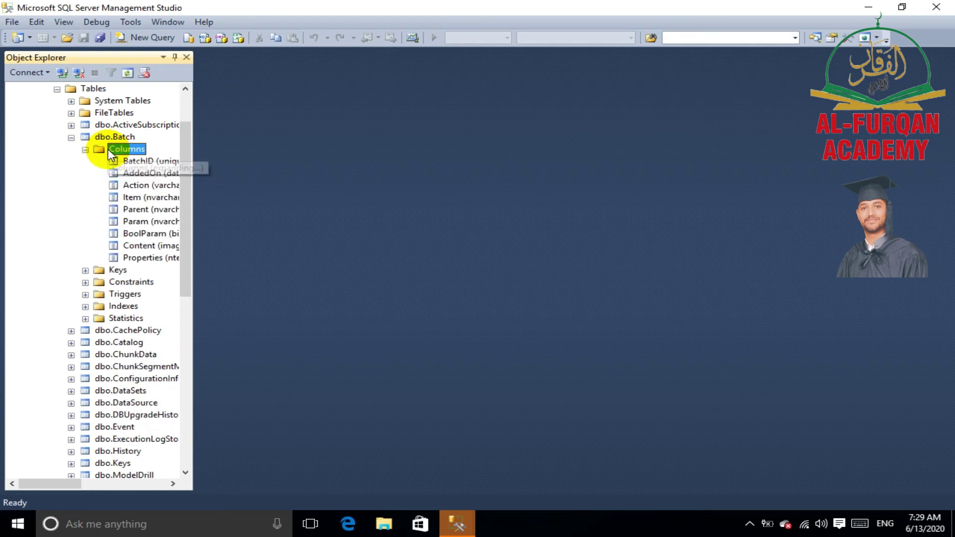